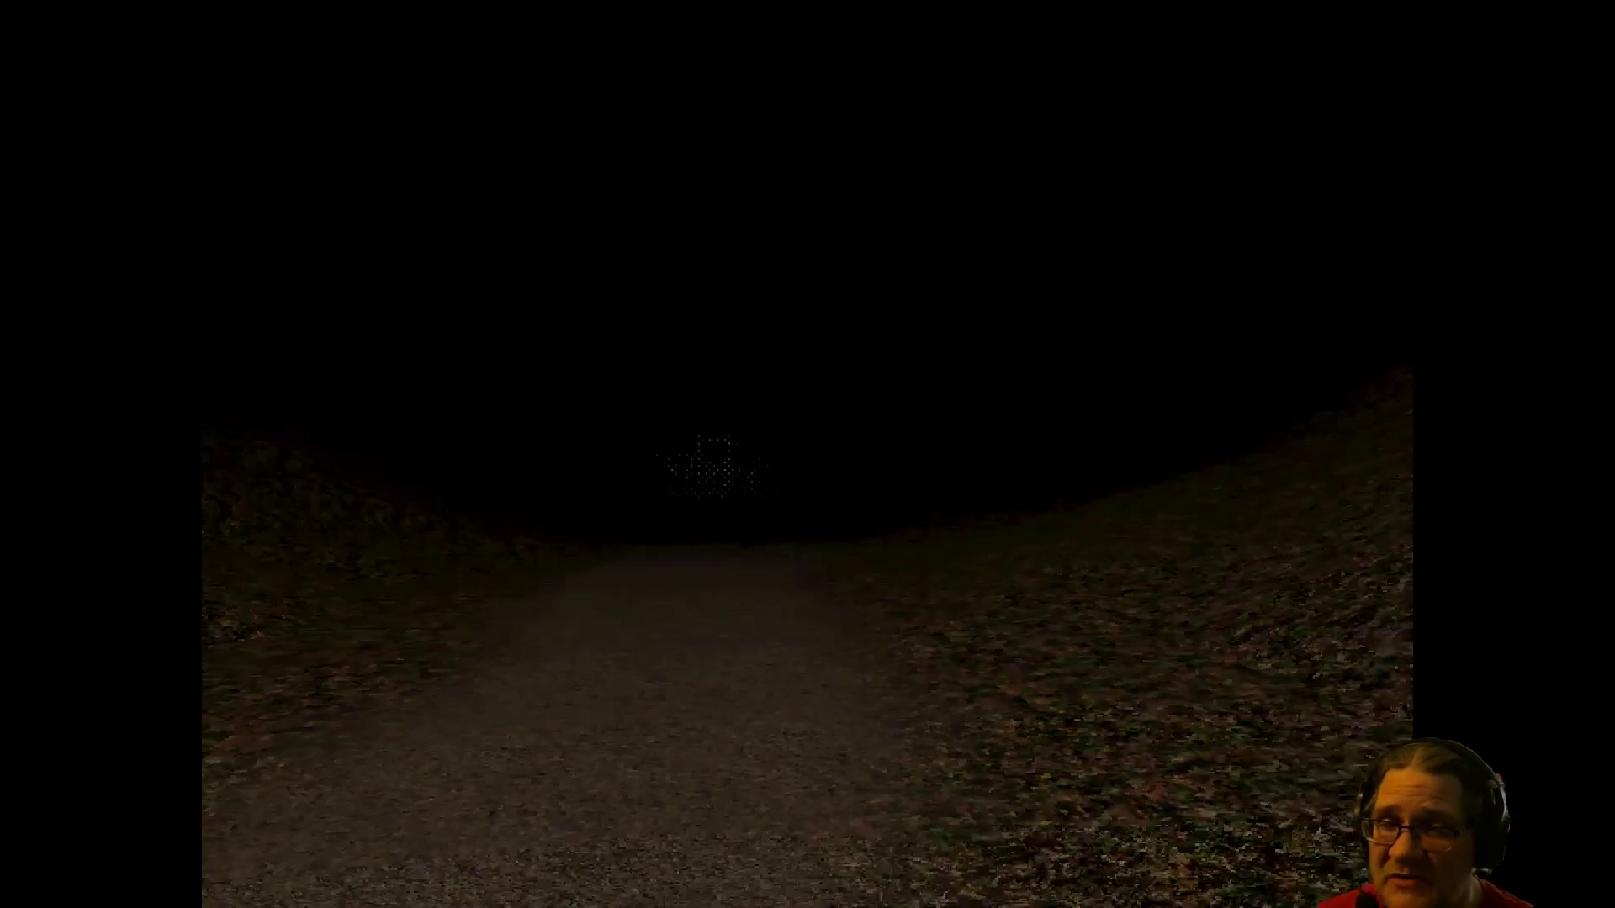
{"action": "key", "text": "w"}
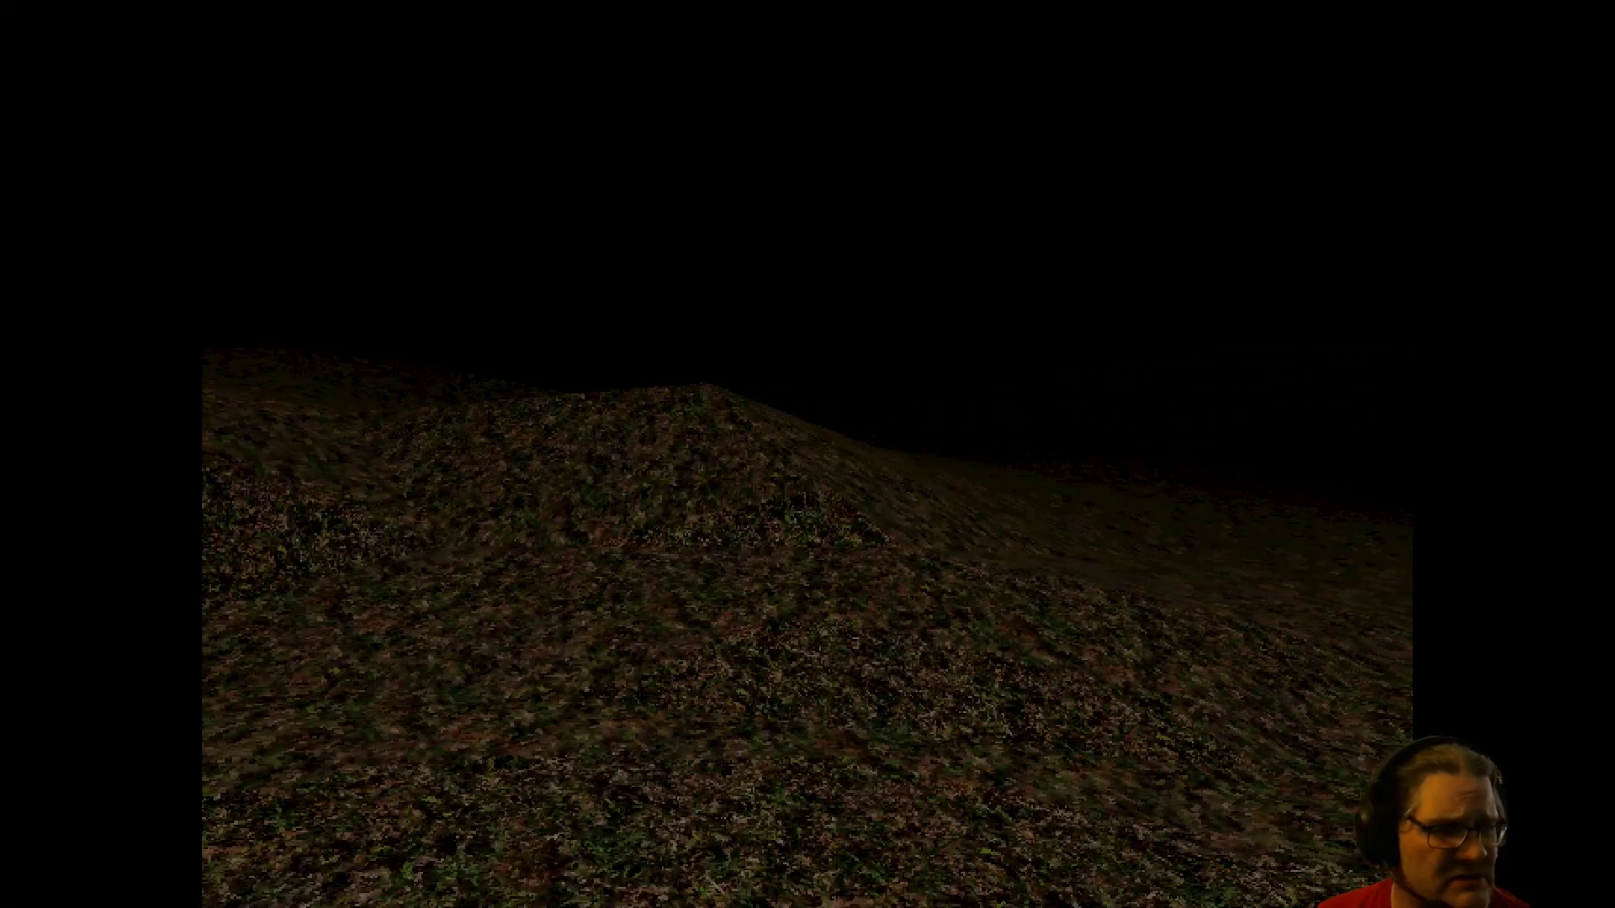
{"action": "key", "text": "w"}
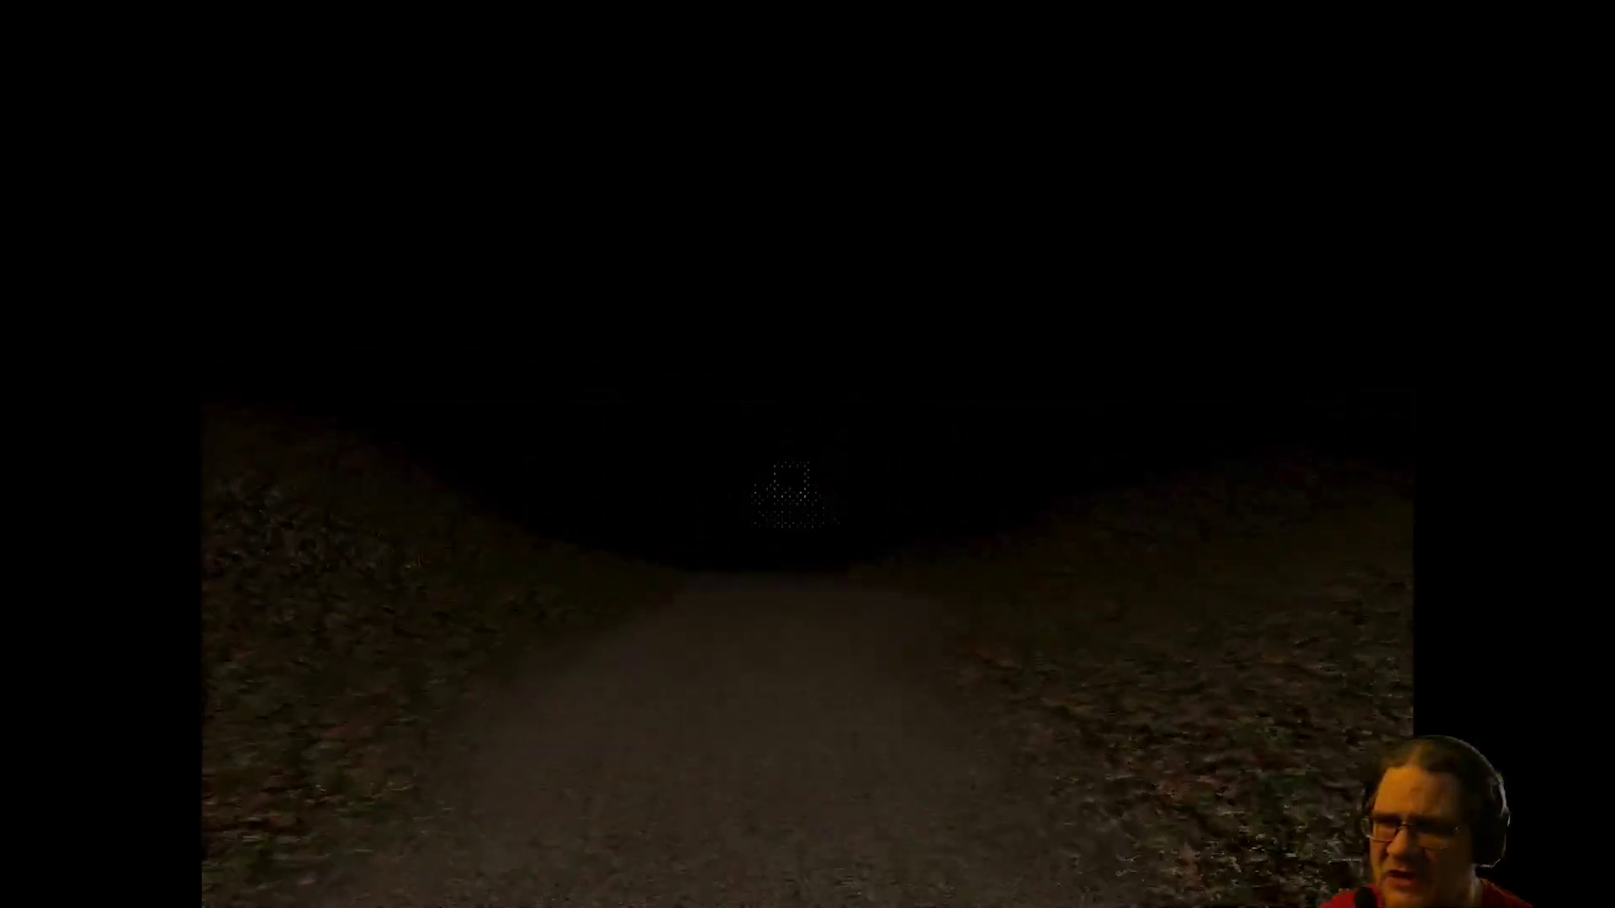
{"action": "key", "text": "w"}
{"action": "key", "text": "w"}
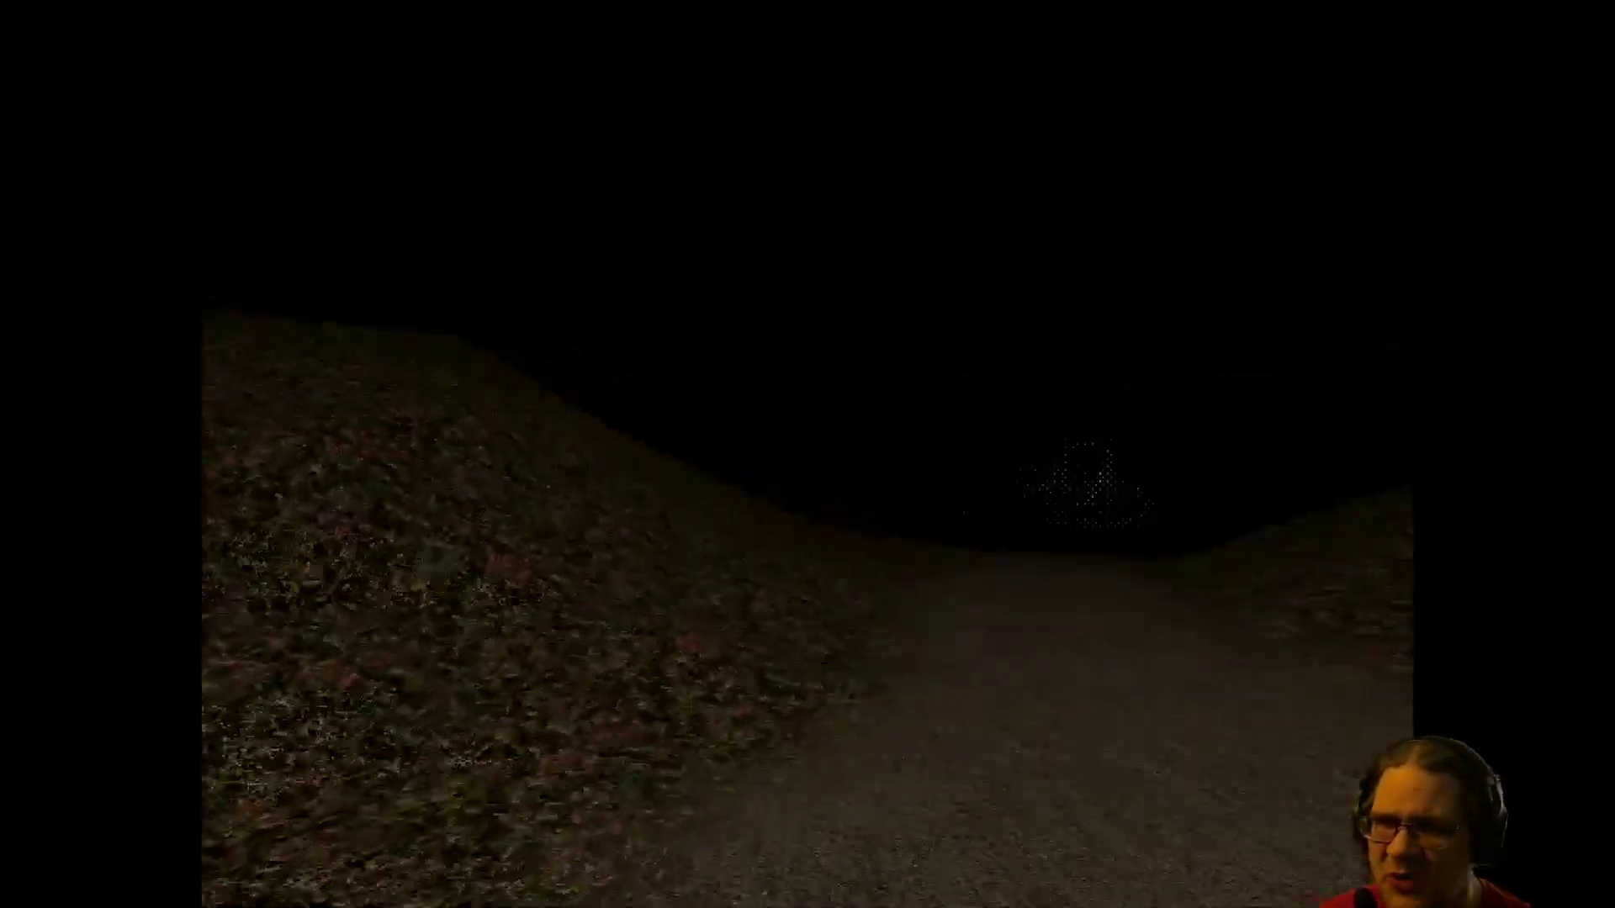